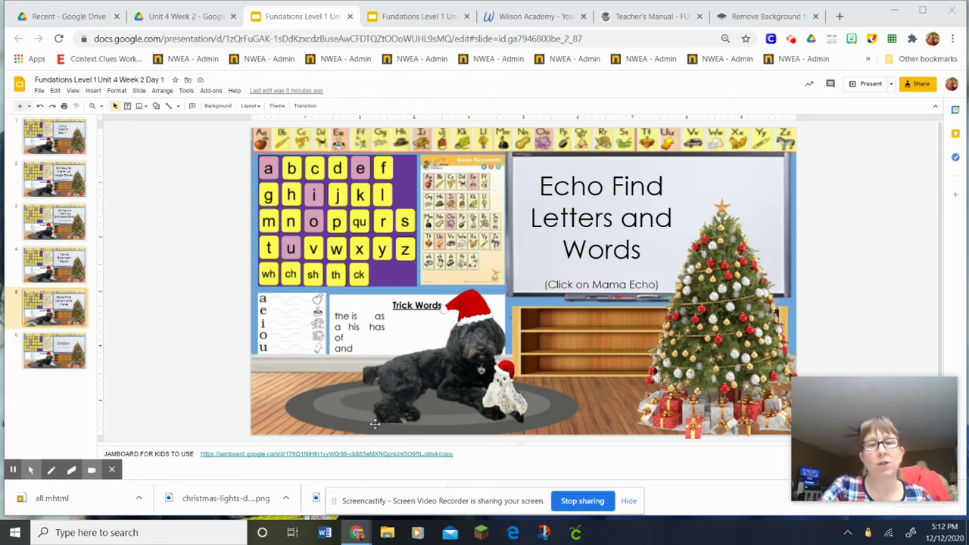
# Follow the kids' Jamboard link in the speaker notes and make a copy of the Level 1 Unit 4 Wk 2 board
pyautogui.click(362, 455)
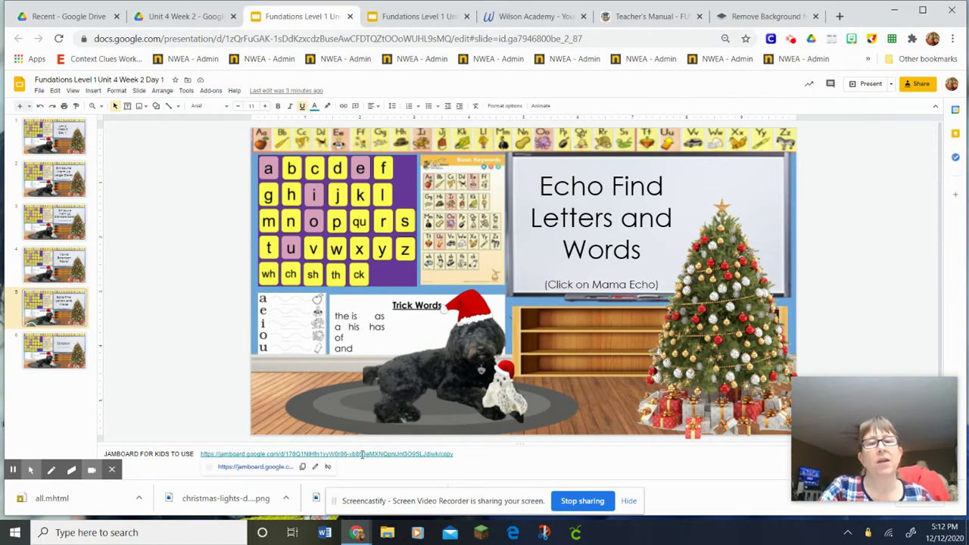
pyautogui.click(280, 468)
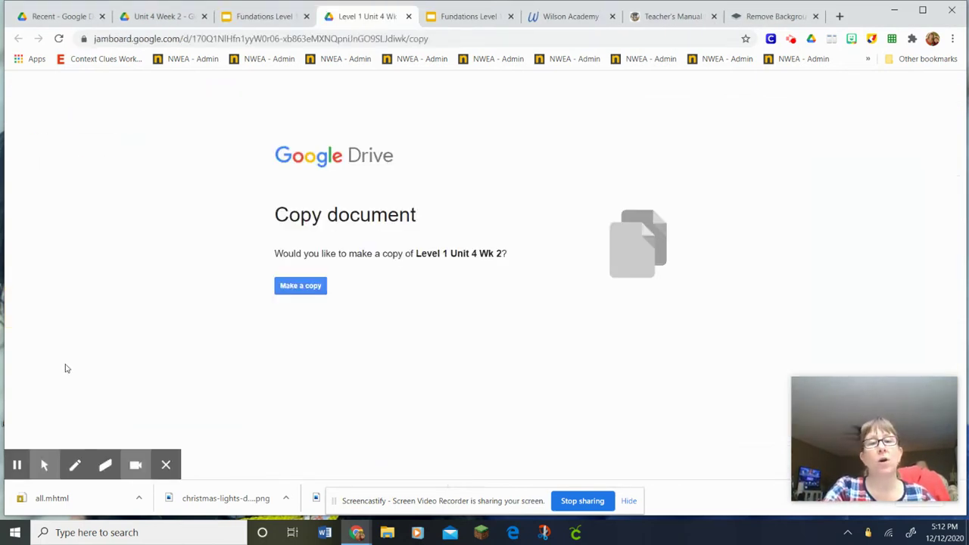
pyautogui.click(285, 288)
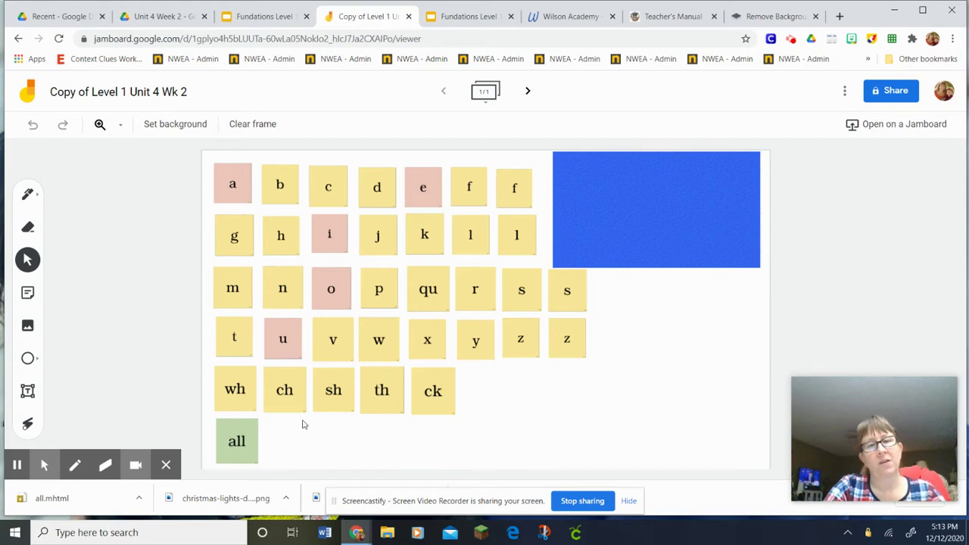
# Drag the green all note up toward the blue rectangle, then return it below wh
pyautogui.moveTo(243, 443); pyautogui.dragTo(658, 318)
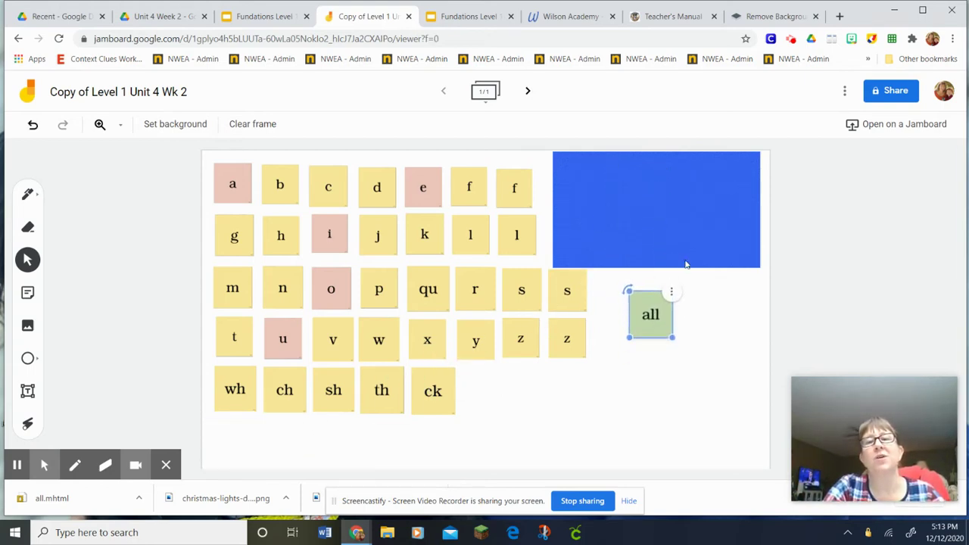
pyautogui.click(613, 319)
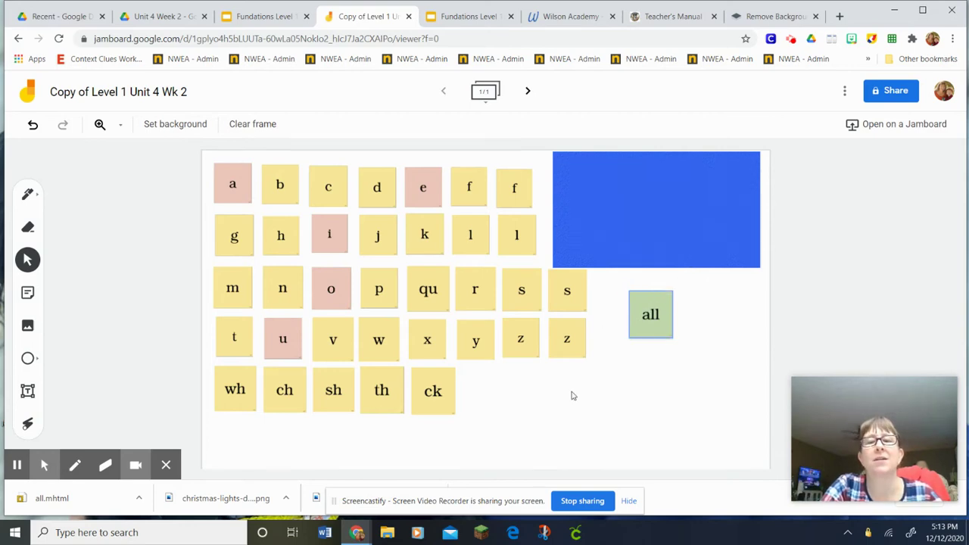
pyautogui.click(629, 293)
pyautogui.moveTo(644, 328); pyautogui.dragTo(545, 382)
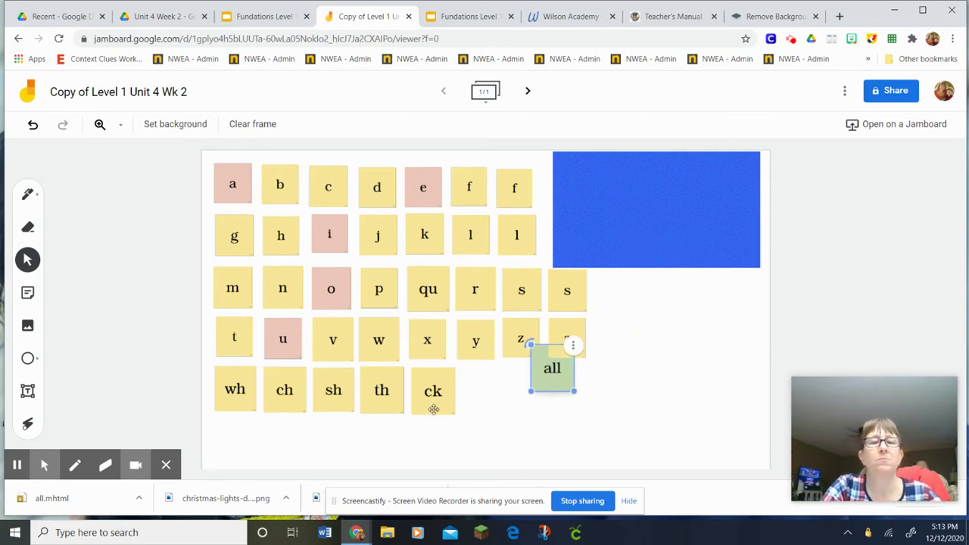
pyautogui.moveTo(434, 409); pyautogui.dragTo(229, 453)
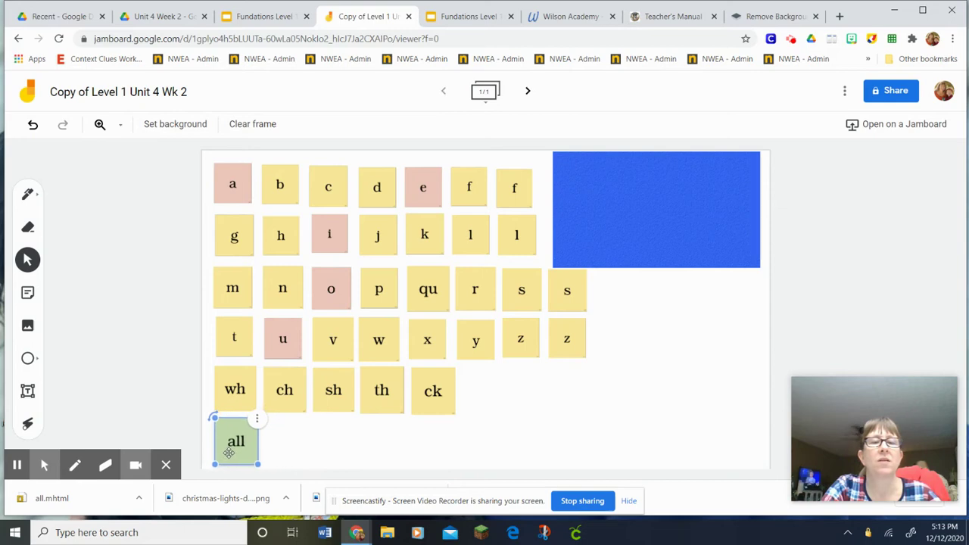
pyautogui.click(630, 275)
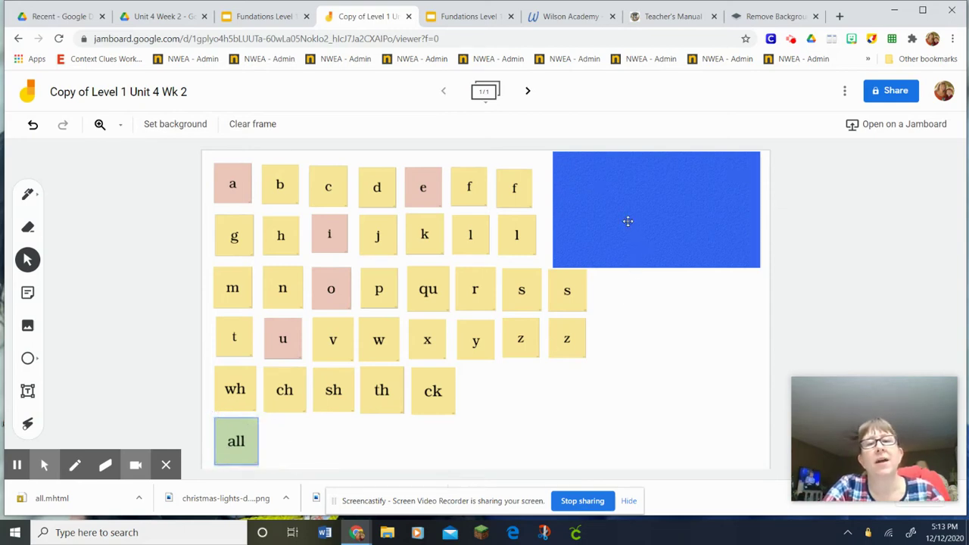
# Delete the blue rectangle, then settle the all note back at the bottom-left
pyautogui.click(628, 220)
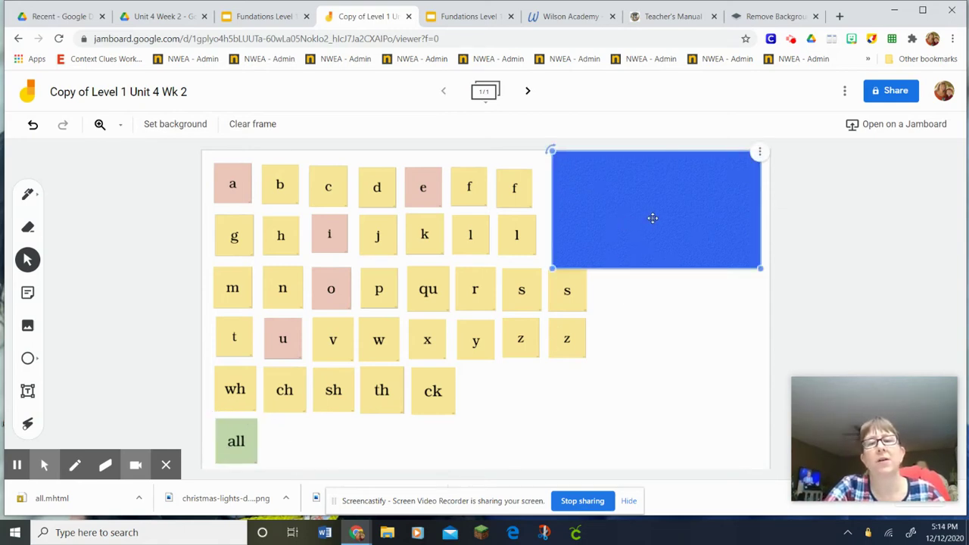
pyautogui.press('Delete')
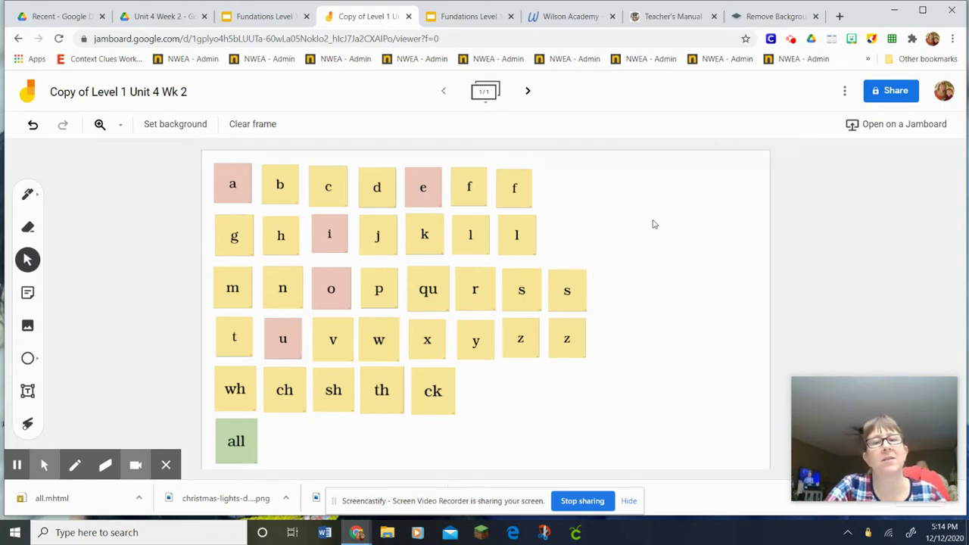
pyautogui.moveTo(253, 437); pyautogui.dragTo(643, 199)
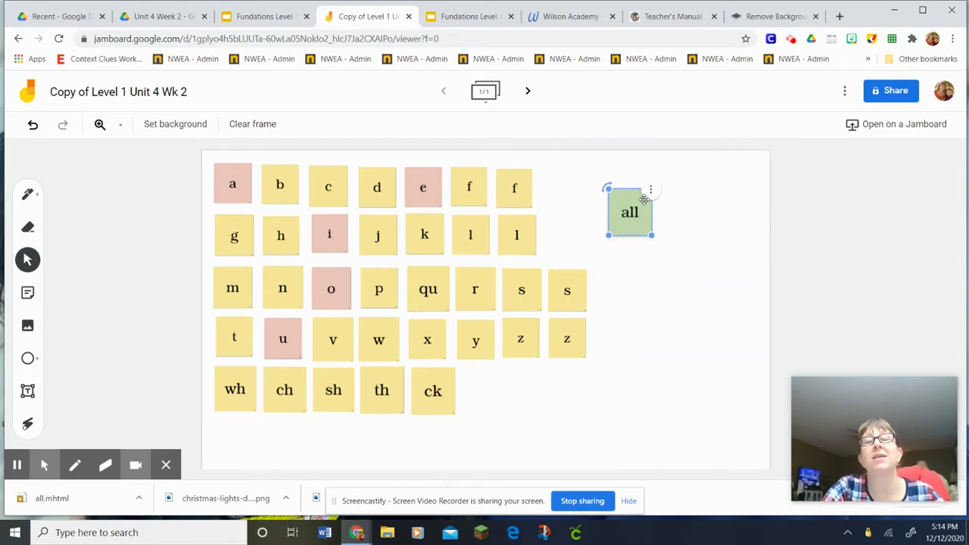
pyautogui.click(658, 267)
pyautogui.moveTo(641, 210); pyautogui.dragTo(247, 441)
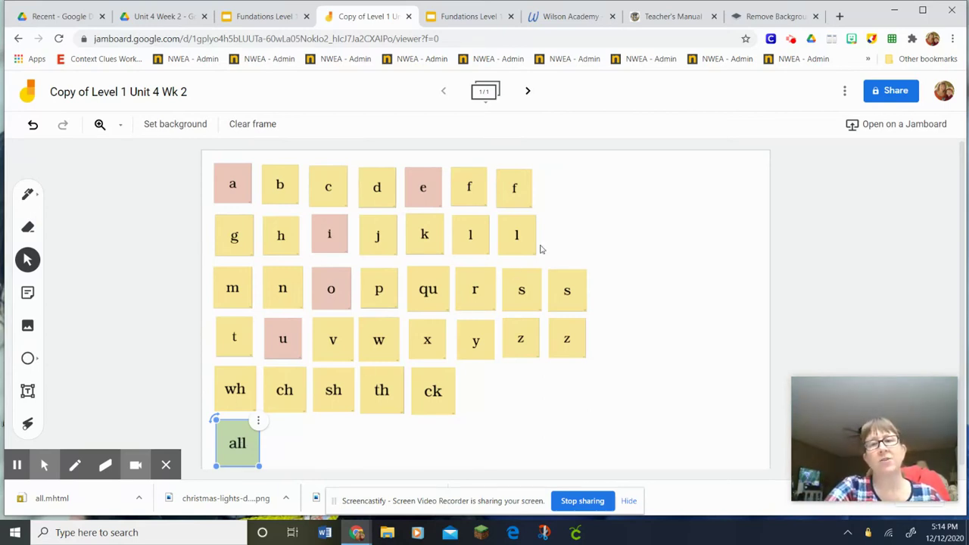
# Spell fill on the right side of the board with the f, i and two l tiles
pyautogui.click(543, 249)
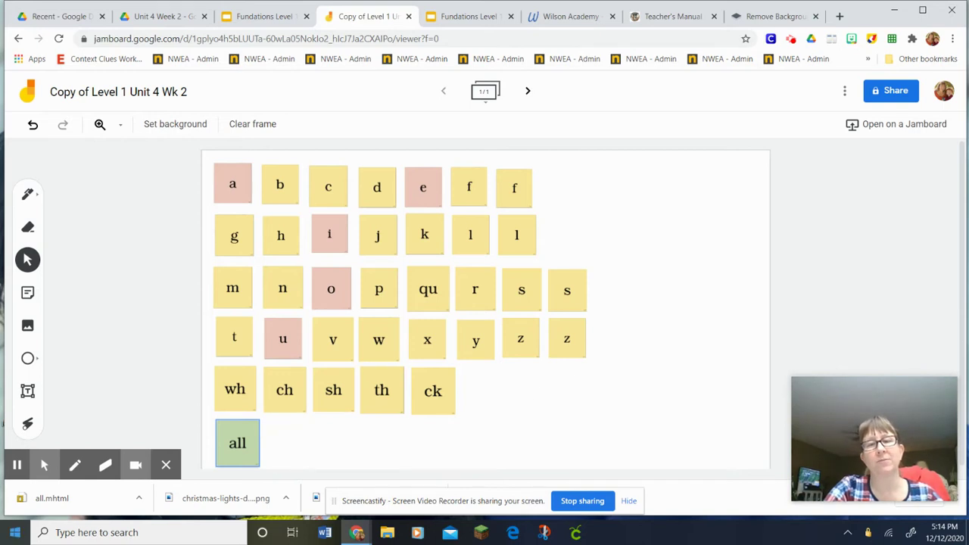
pyautogui.click(15, 533)
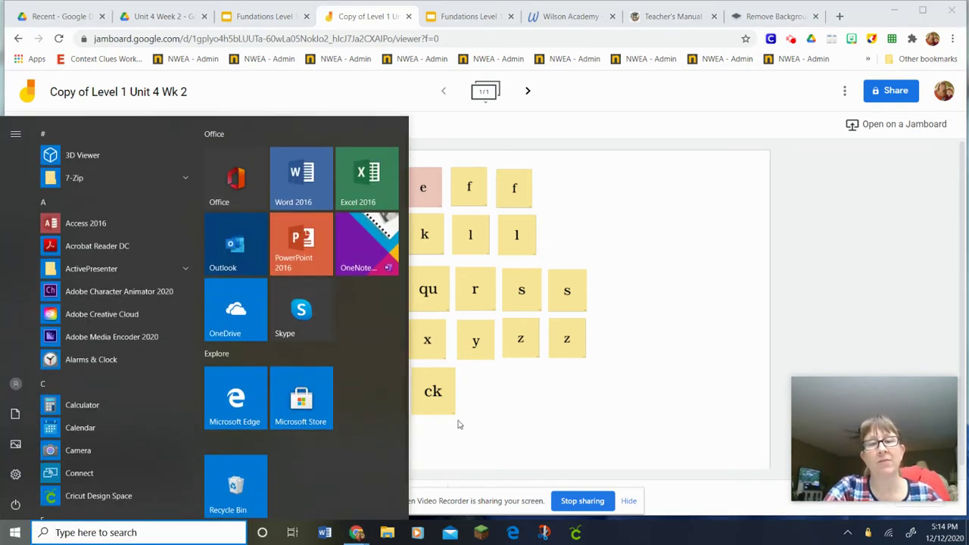
pyautogui.click(487, 418)
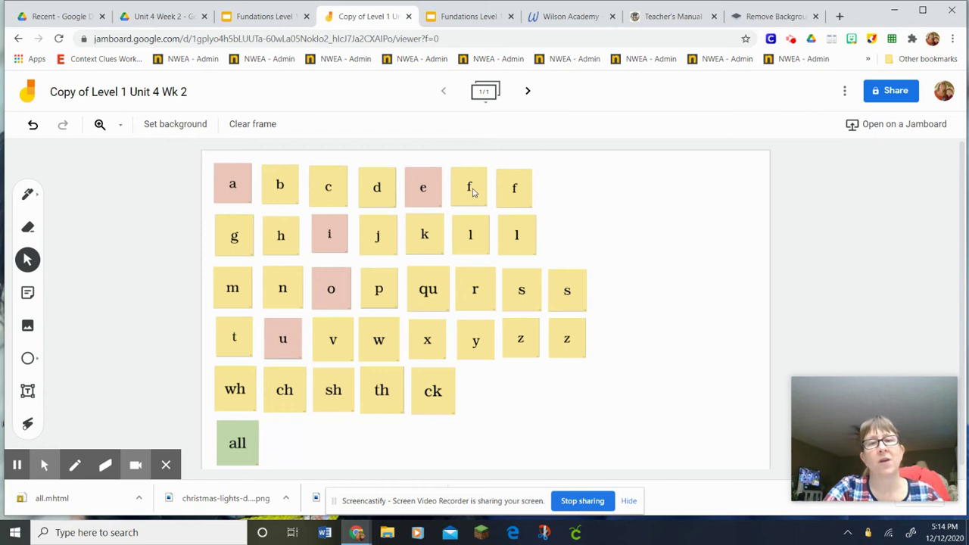
pyautogui.moveTo(471, 189); pyautogui.dragTo(605, 205)
pyautogui.moveTo(330, 235); pyautogui.dragTo(643, 209)
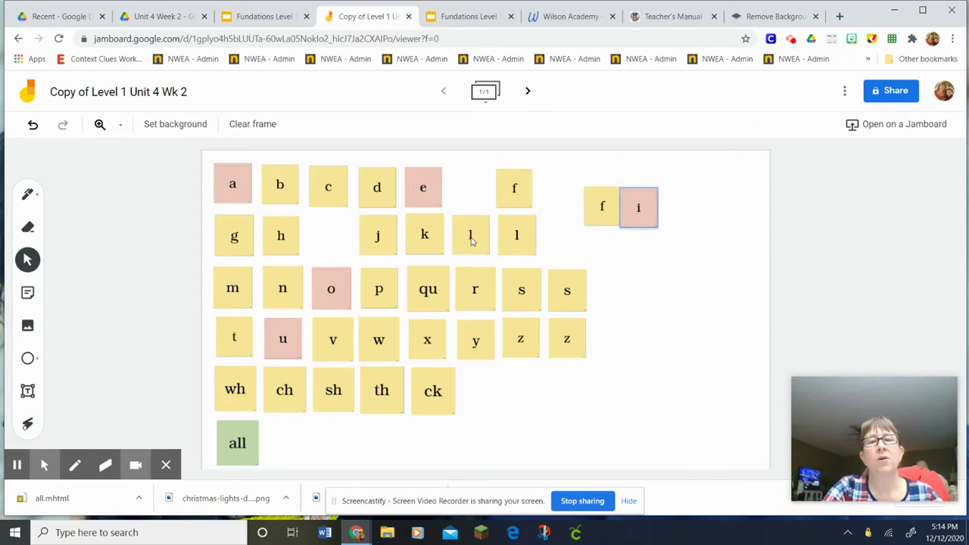
pyautogui.moveTo(470, 235); pyautogui.dragTo(677, 213)
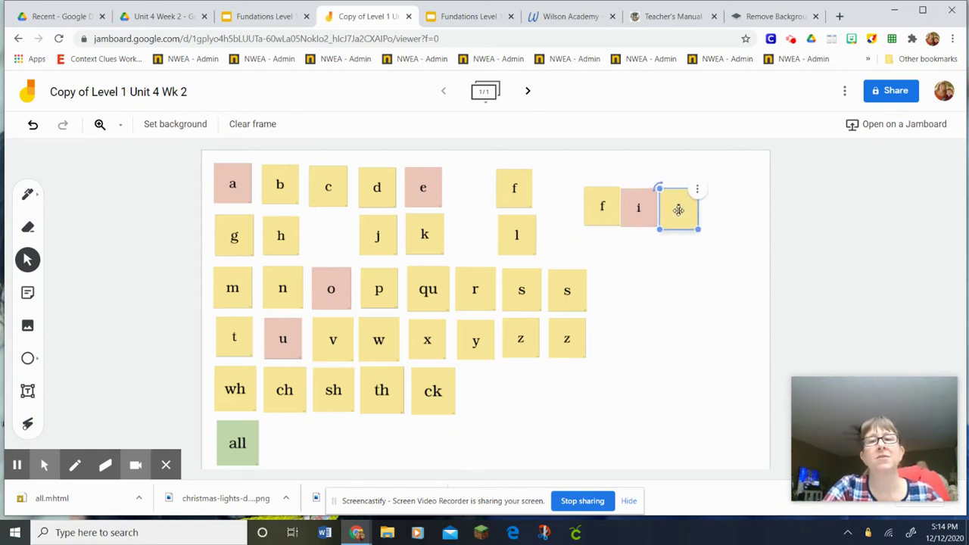
pyautogui.click(518, 235)
pyautogui.moveTo(517, 235); pyautogui.dragTo(719, 212)
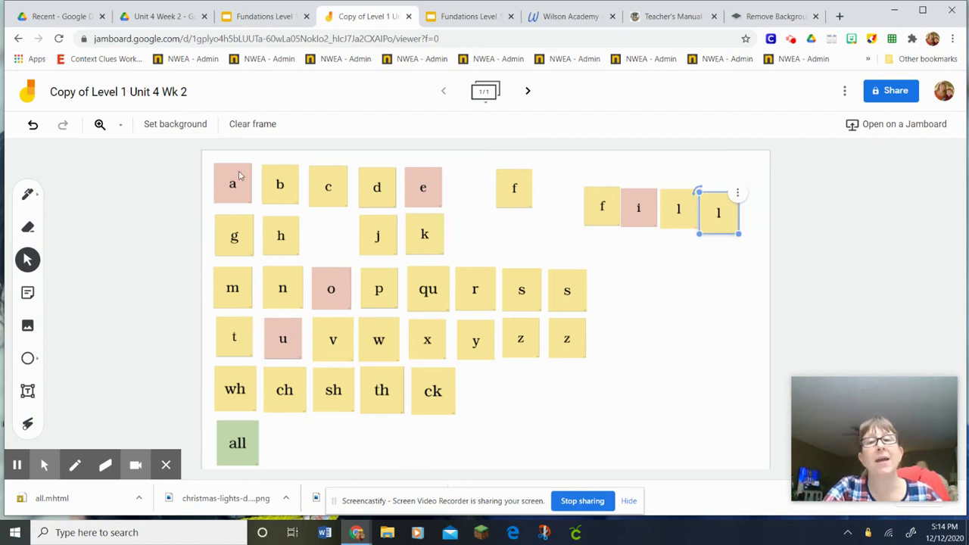
pyautogui.click(279, 154)
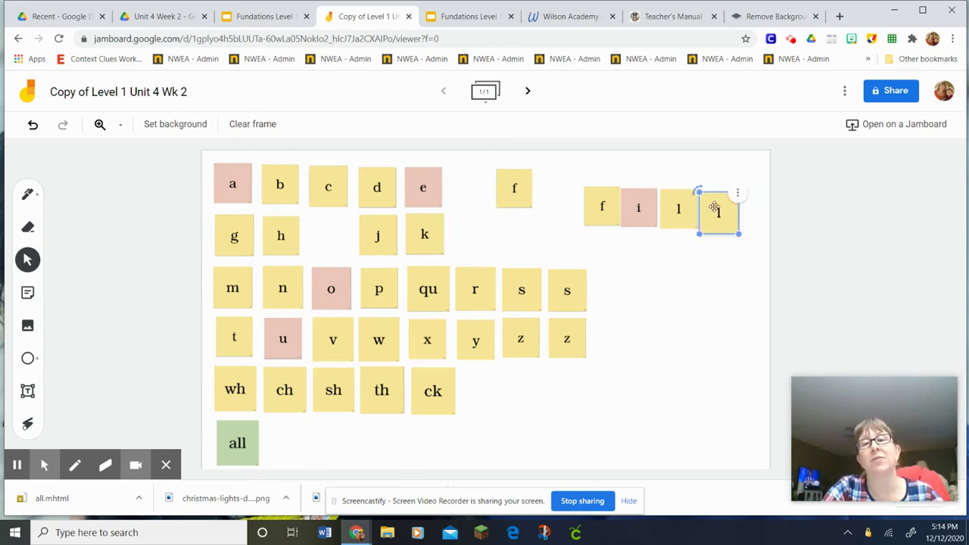
pyautogui.click(714, 209)
pyautogui.click(649, 263)
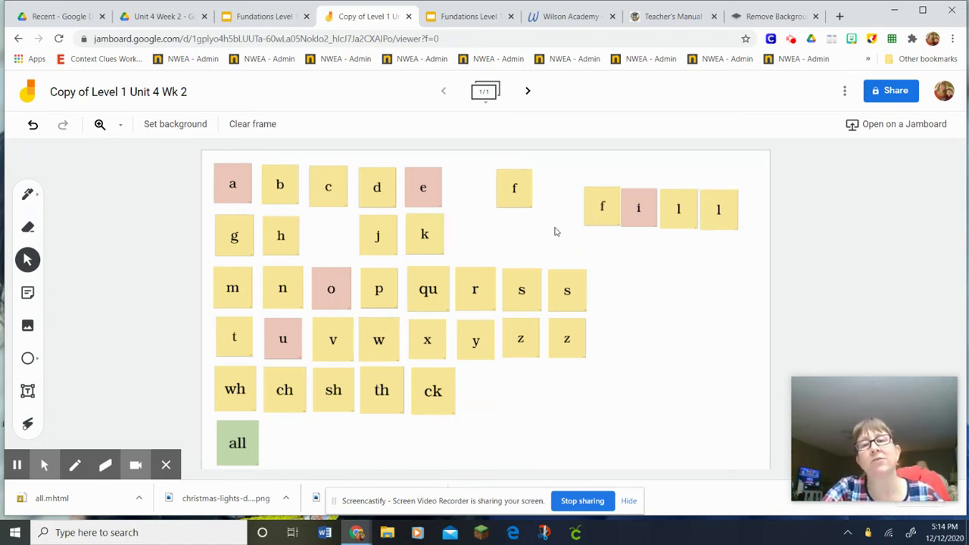
# Return f beside e, i between h and j, and both l tiles beside k
pyautogui.moveTo(602, 212); pyautogui.dragTo(472, 191)
pyautogui.moveTo(637, 202); pyautogui.dragTo(328, 227)
pyautogui.moveTo(663, 218); pyautogui.dragTo(470, 234)
pyautogui.moveTo(708, 211); pyautogui.dragTo(508, 234)
# Spell wall on the right by placing the green all tile after the w tile
pyautogui.click(598, 247)
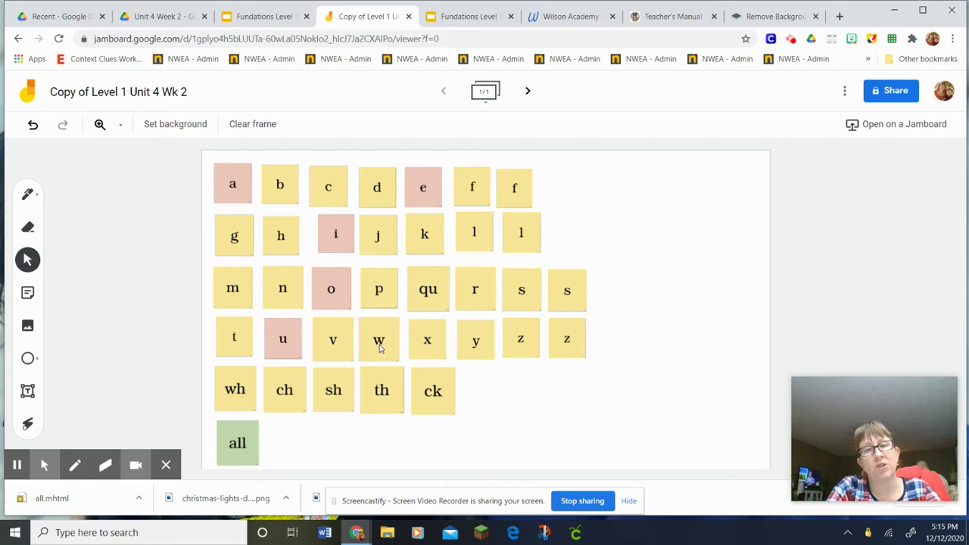
pyautogui.moveTo(381, 346); pyautogui.dragTo(611, 216)
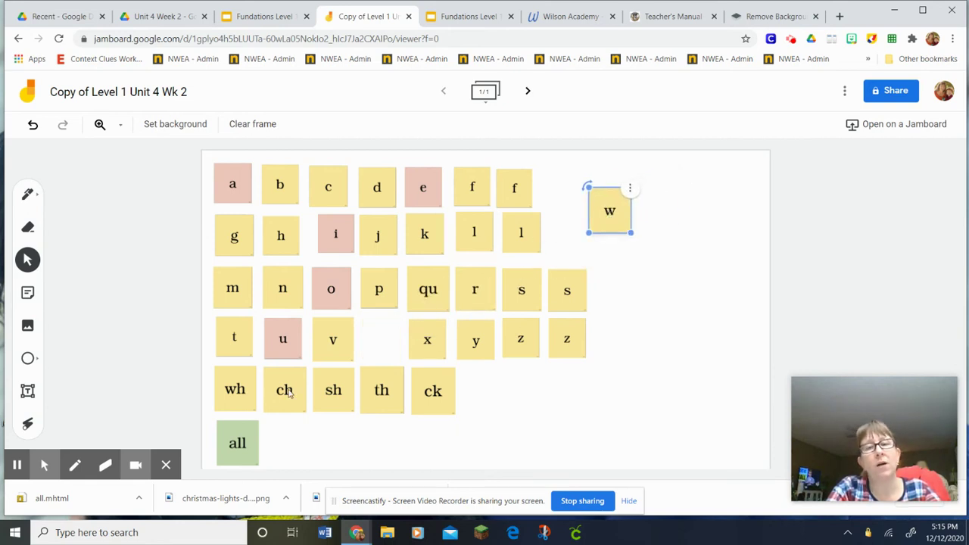
pyautogui.moveTo(226, 453); pyautogui.dragTo(639, 221)
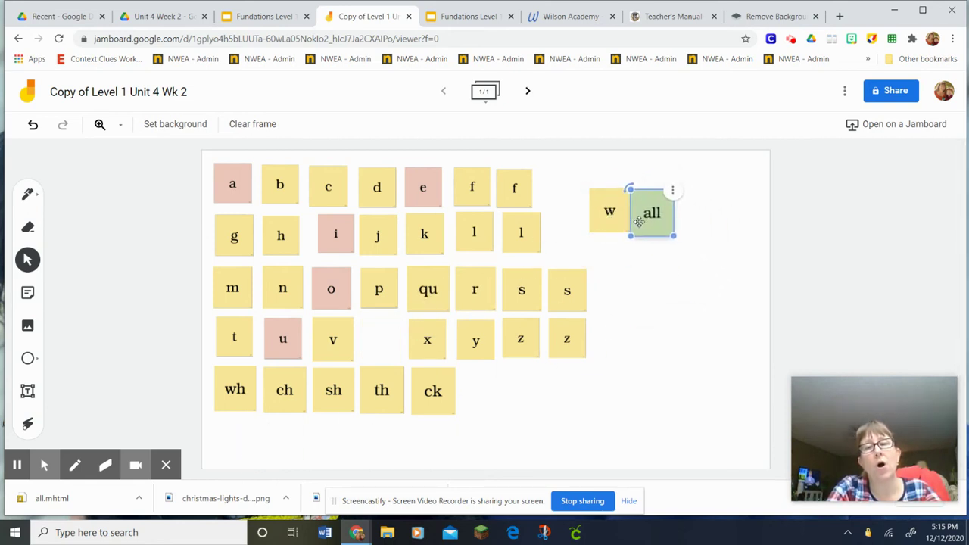
pyautogui.click(648, 289)
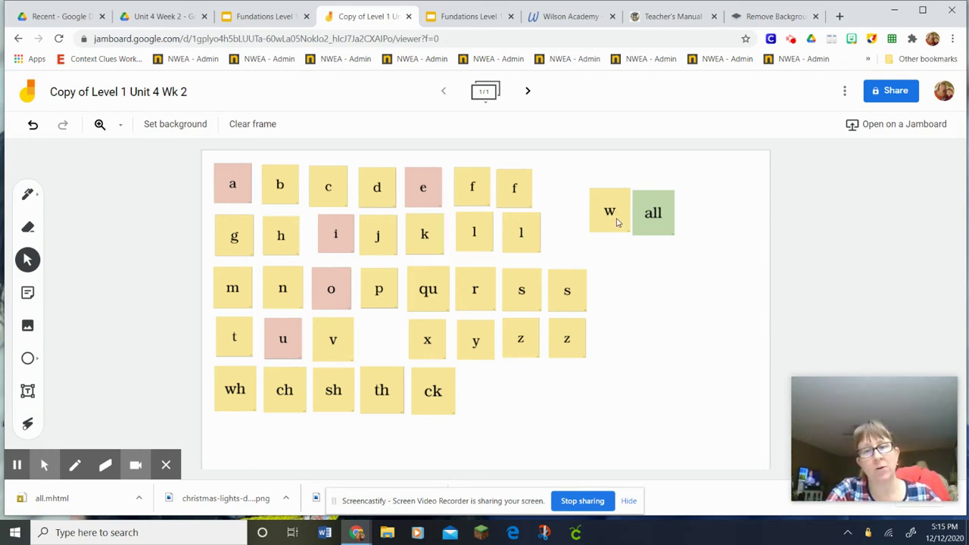
# Return w to its slot between v and x and all to the bottom-left
pyautogui.moveTo(617, 222); pyautogui.dragTo(385, 341)
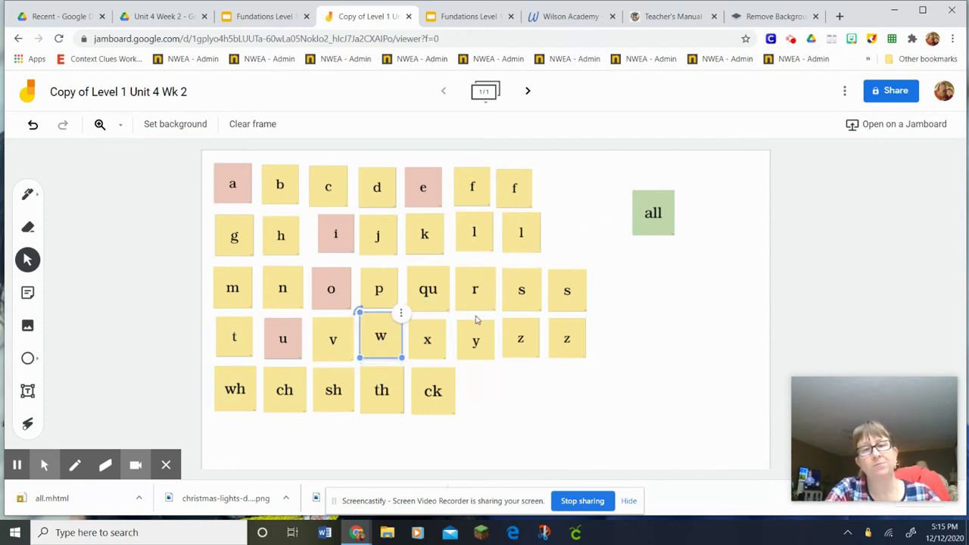
pyautogui.click(678, 201)
pyautogui.moveTo(653, 222); pyautogui.dragTo(237, 464)
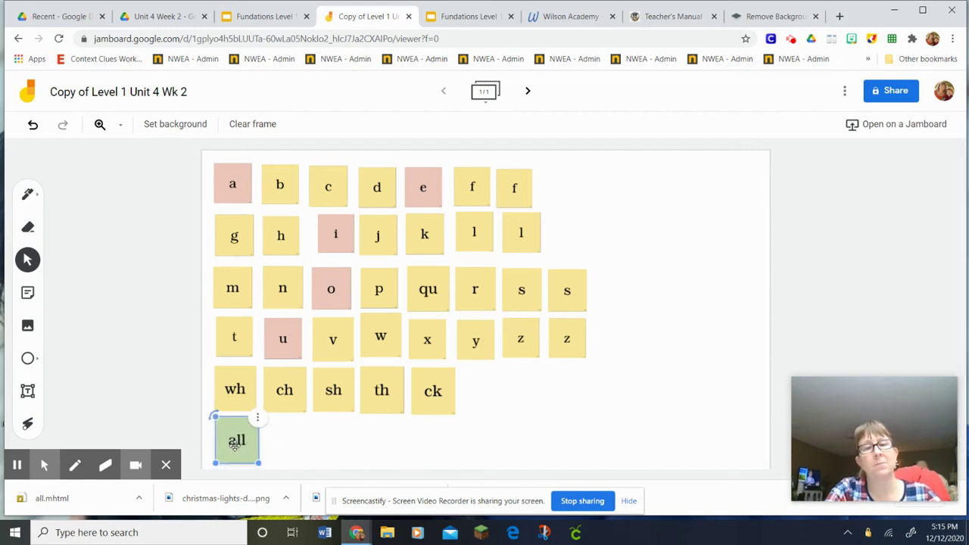
pyautogui.click(394, 451)
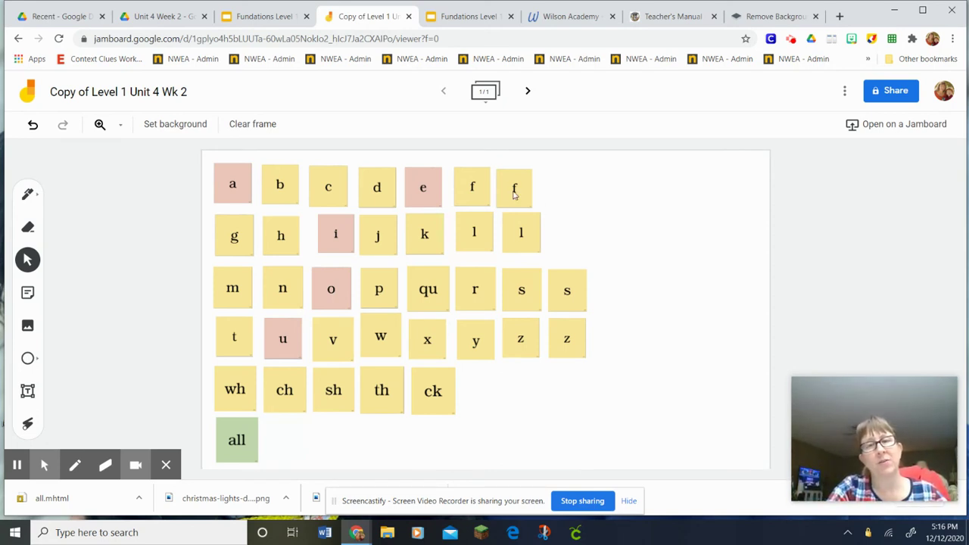
# Spell fall on the right by placing the all tile after an f tile
pyautogui.moveTo(484, 189); pyautogui.dragTo(621, 205)
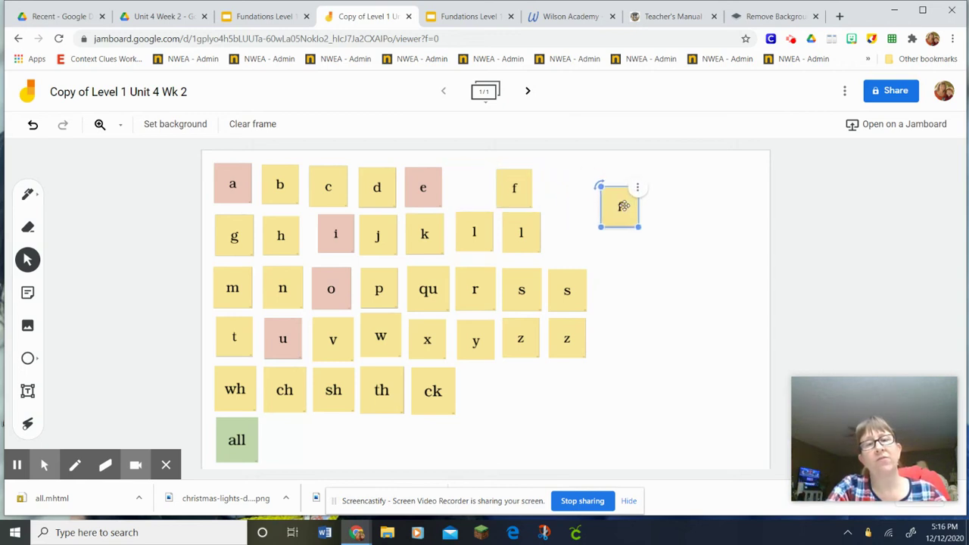
pyautogui.moveTo(235, 193)
pyautogui.mouseDown()
pyautogui.moveTo(284, 185)
pyautogui.moveTo(223, 186)
pyautogui.moveTo(236, 188)
pyautogui.mouseUp()
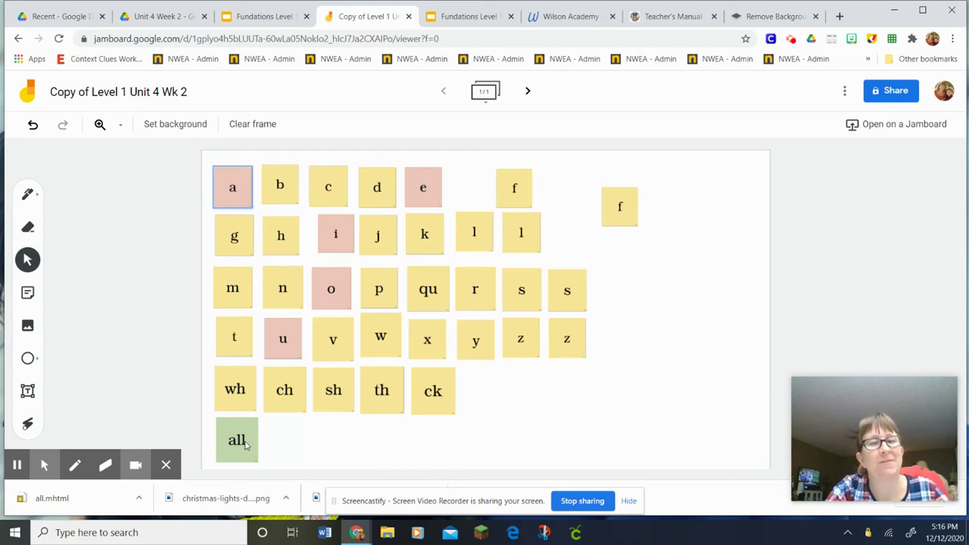
pyautogui.moveTo(241, 441); pyautogui.dragTo(667, 207)
pyautogui.click(674, 277)
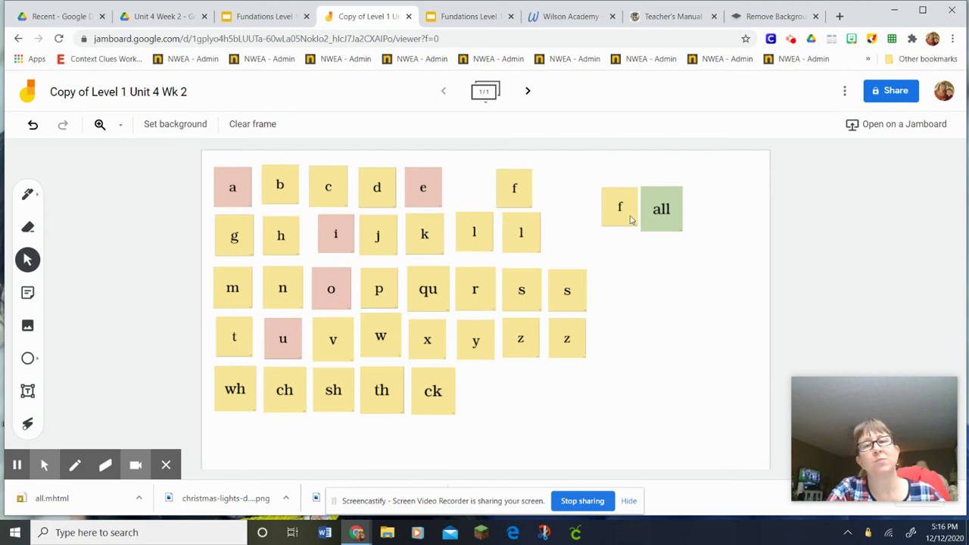
# Return the f tile beside e and the all tile to the bottom-left
pyautogui.moveTo(622, 216); pyautogui.dragTo(475, 190)
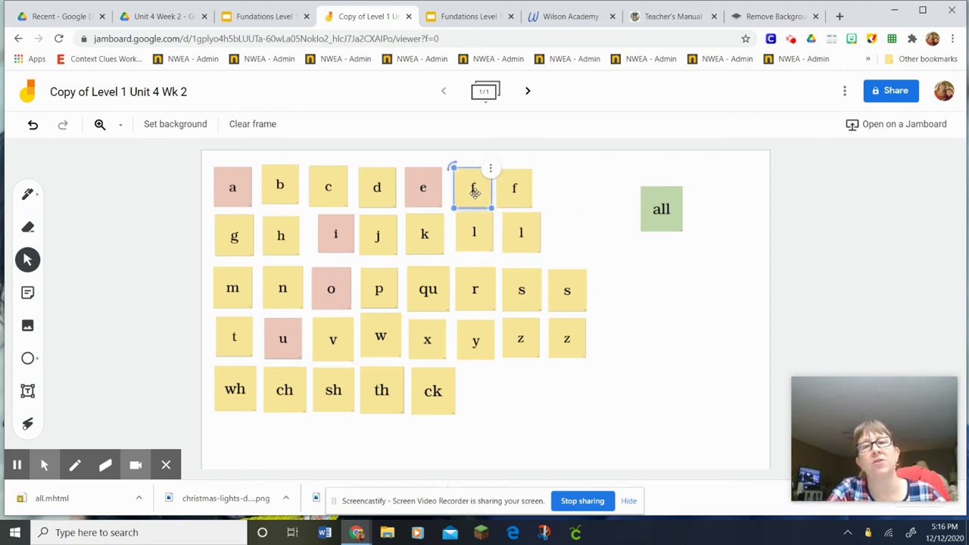
pyautogui.moveTo(659, 210); pyautogui.dragTo(237, 438)
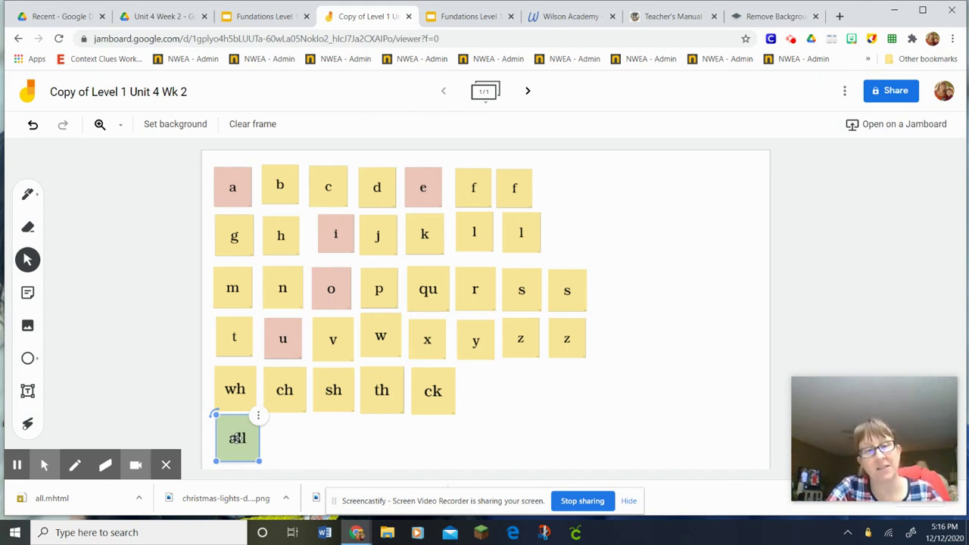
pyautogui.click(293, 452)
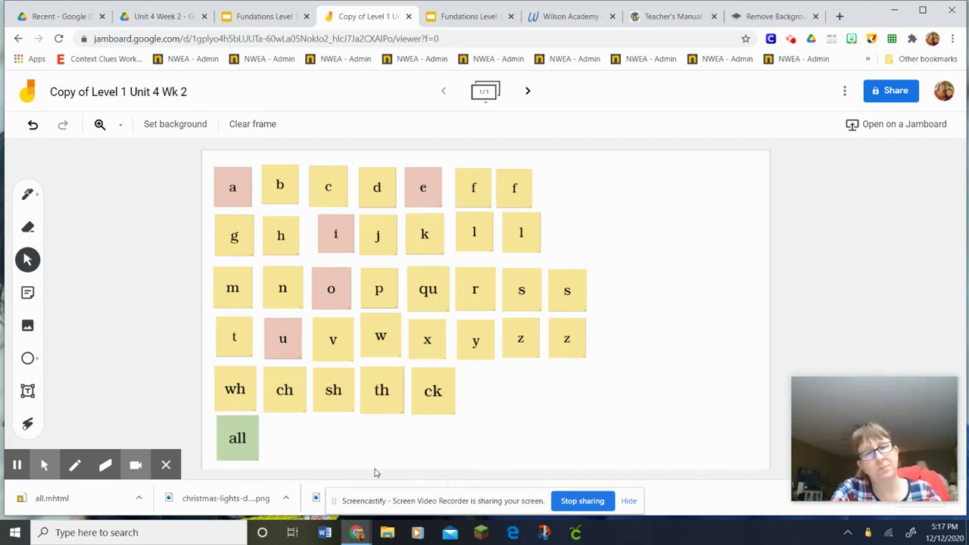
# Spell hall on the right by placing the all tile after the h tile
pyautogui.click(281, 232)
pyautogui.moveTo(281, 232); pyautogui.dragTo(639, 208)
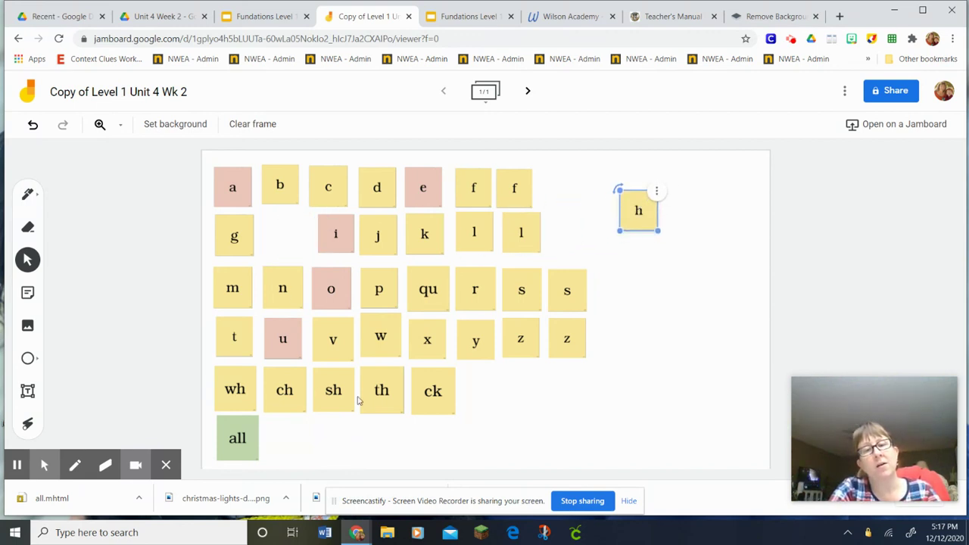
pyautogui.moveTo(258, 439); pyautogui.dragTo(697, 211)
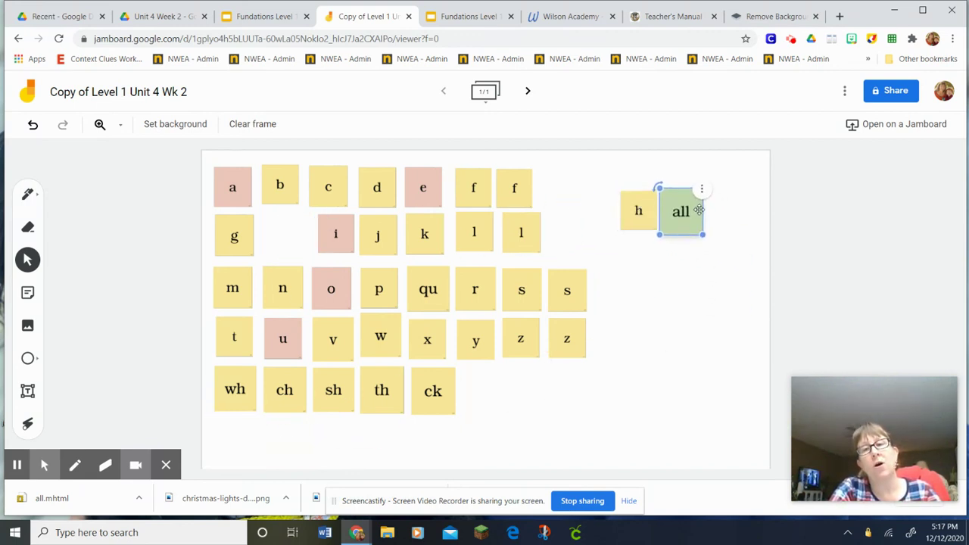
pyautogui.click(702, 345)
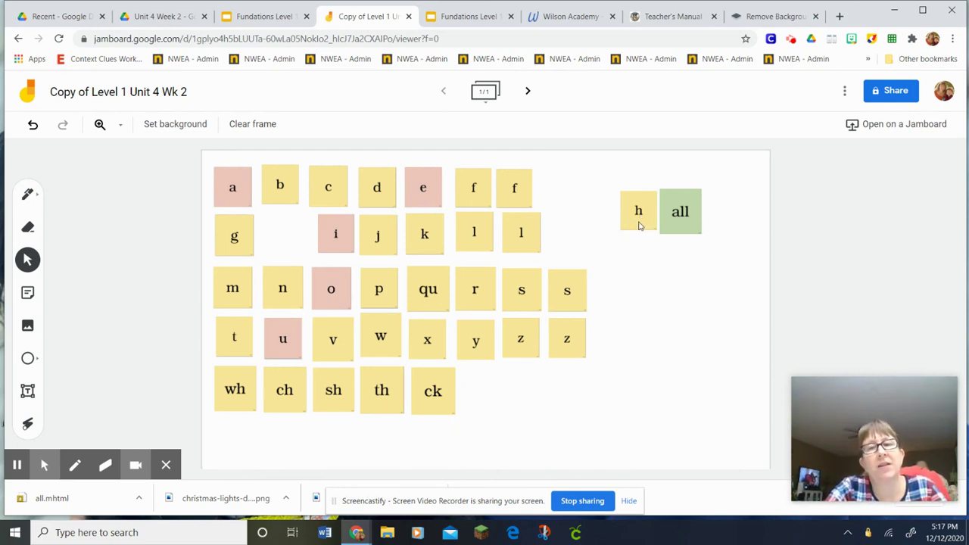
# Return h between g and i and the all tile to the bottom-left
pyautogui.moveTo(622, 230); pyautogui.dragTo(283, 246)
pyautogui.moveTo(664, 214); pyautogui.dragTo(216, 445)
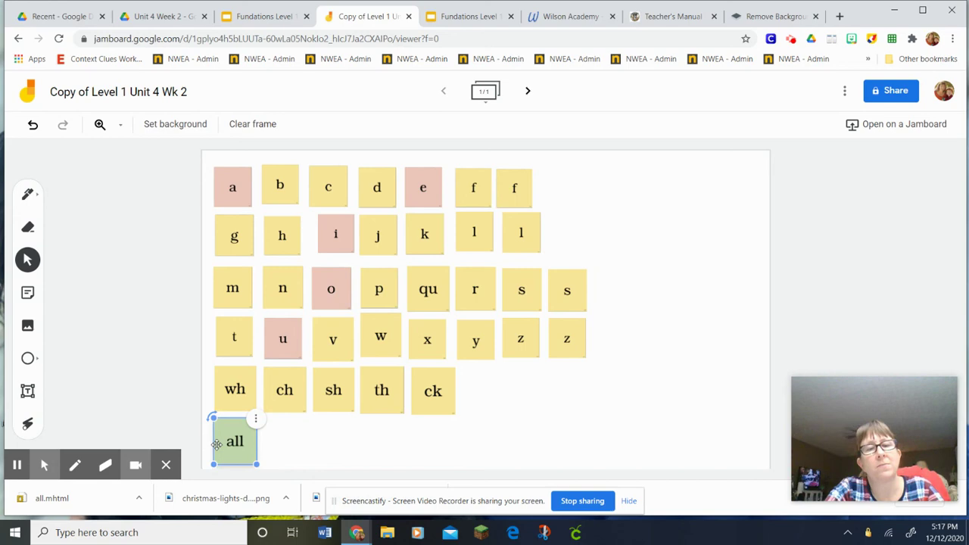
pyautogui.click(315, 460)
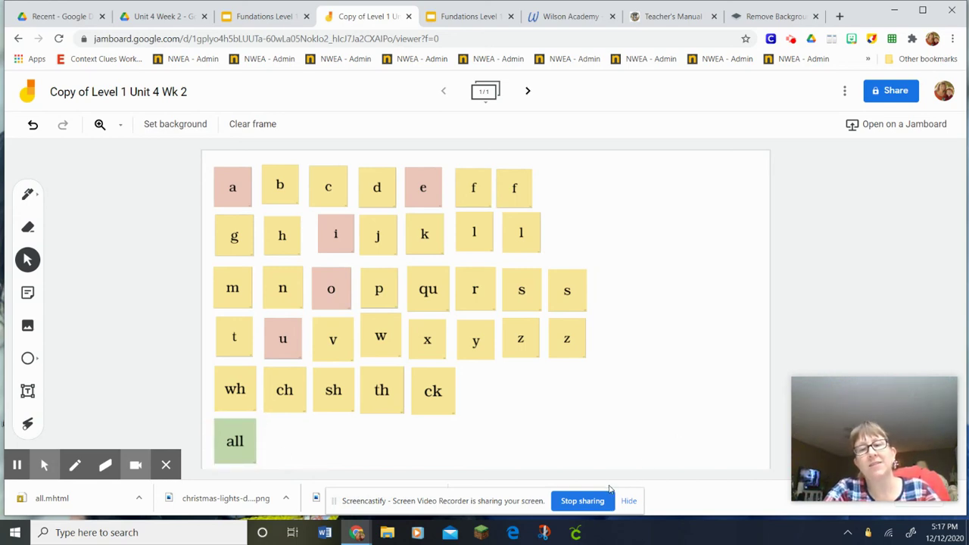